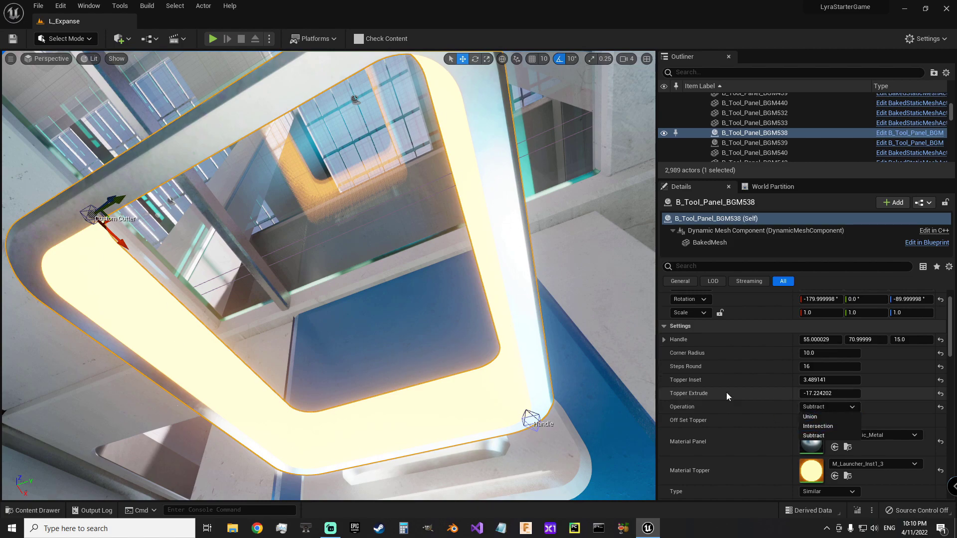
# - Set the selected panel's Operation to Union and adjust its Topper Extrude value
pyautogui.click(806, 419)
pyautogui.moveTo(483, 322); pyautogui.dragTo(453, 314, button='right')
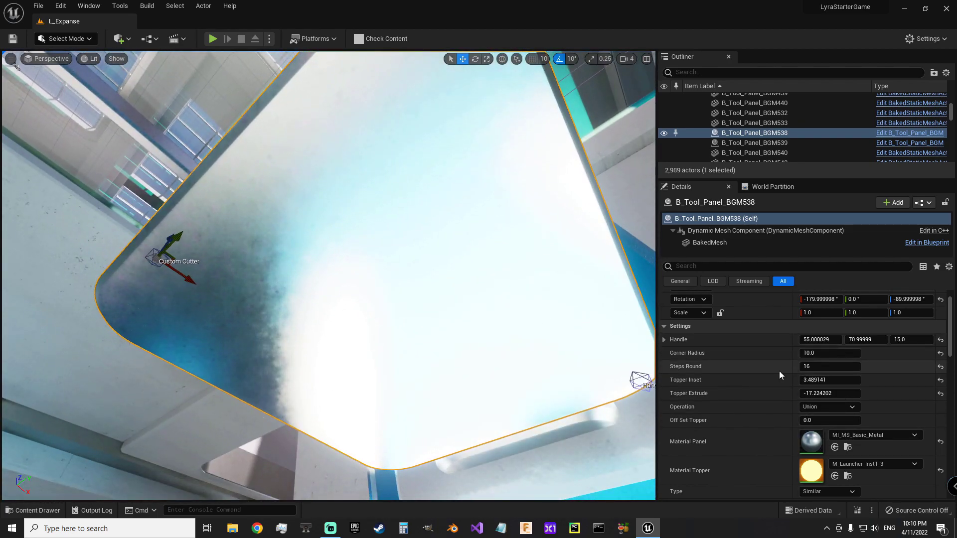
pyautogui.moveTo(818, 393); pyautogui.dragTo(841, 393)
pyautogui.moveTo(528, 376); pyautogui.dragTo(464, 418, button='right')
pyautogui.press('s')
pyautogui.press('s')
pyautogui.press('w')
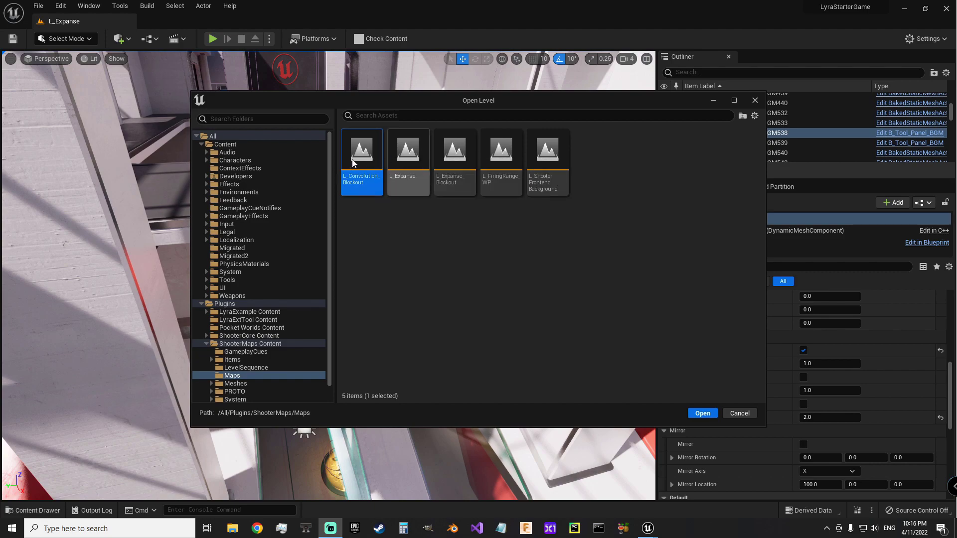
# - Open the L_Convolution_Blockout level and load all of its World Partition cells
pyautogui.click(701, 414)
pyautogui.click(555, 370)
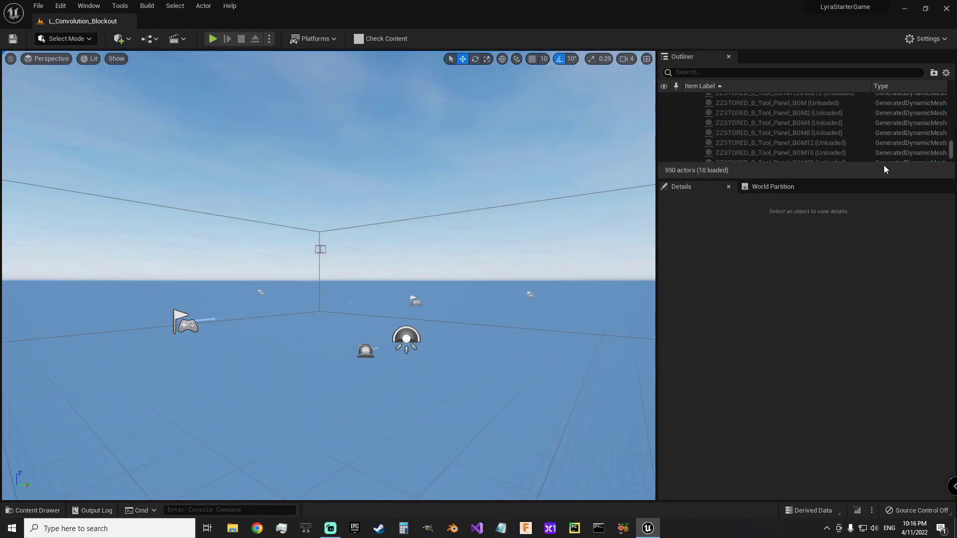
pyautogui.click(773, 188)
pyautogui.moveTo(818, 362); pyautogui.dragTo(837, 386)
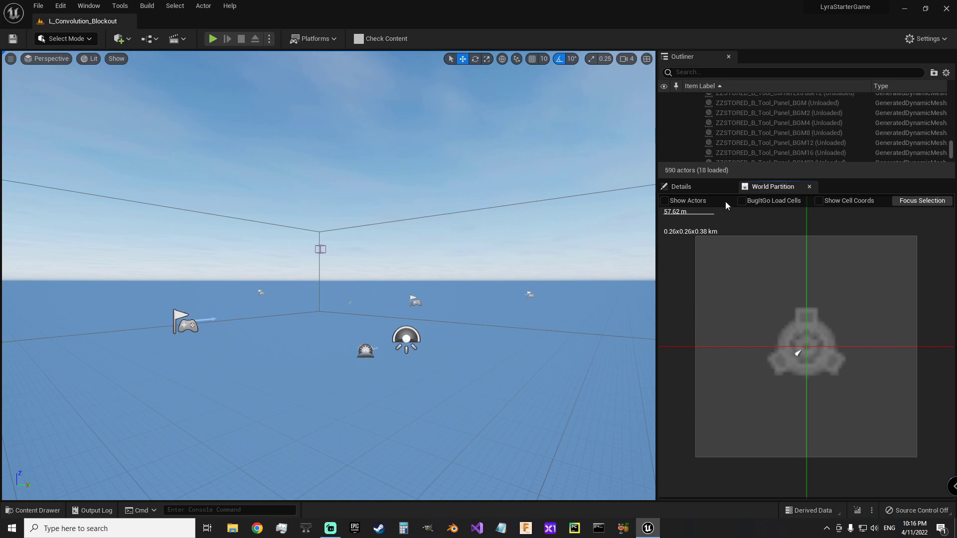
pyautogui.rightClick(756, 305)
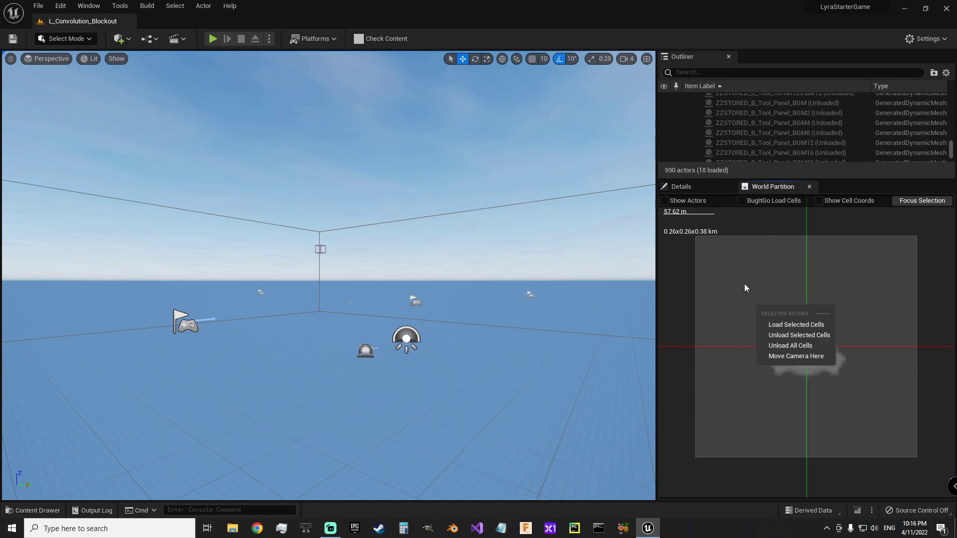
pyautogui.click(796, 326)
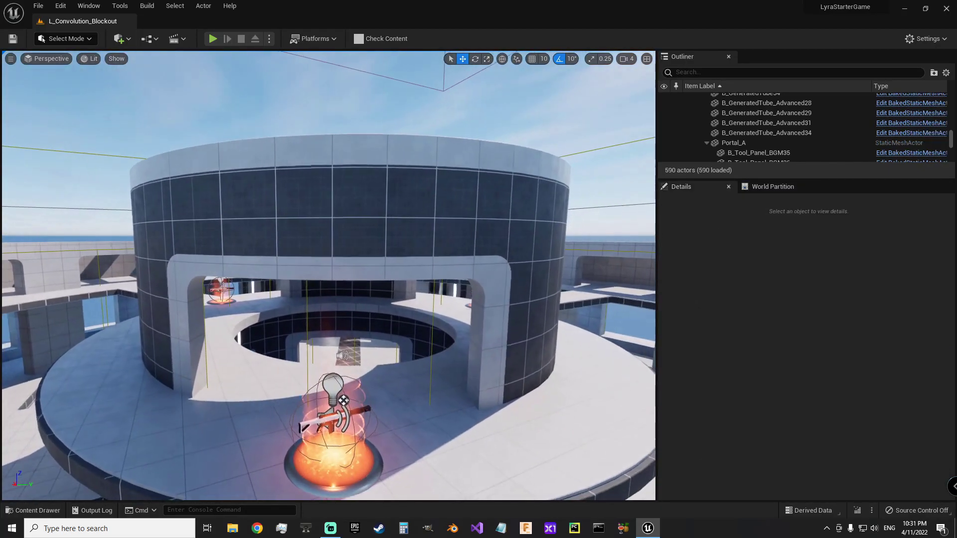
# - Hide the white outer ring B_GeneratedTube_Advanced28 that covers the dark circular wall
pyautogui.moveTo(349, 275); pyautogui.dragTo(354, 275, button='right')
pyautogui.click(358, 225)
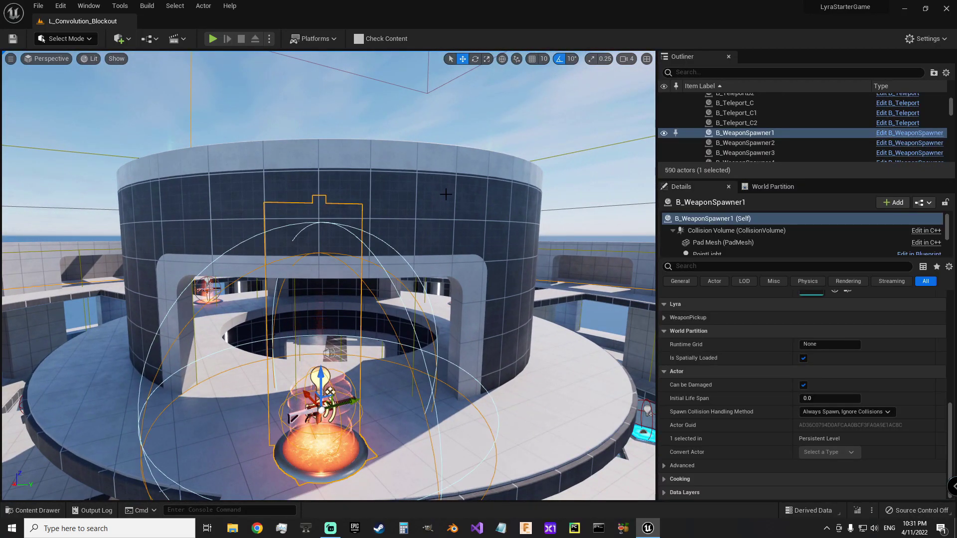
pyautogui.click(374, 194)
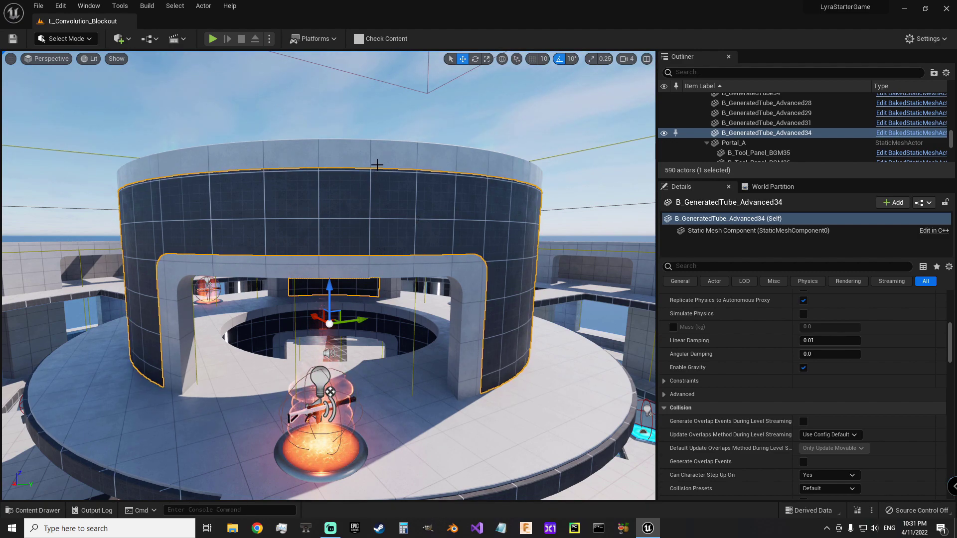
pyautogui.click(342, 160)
pyautogui.rightClick(343, 161)
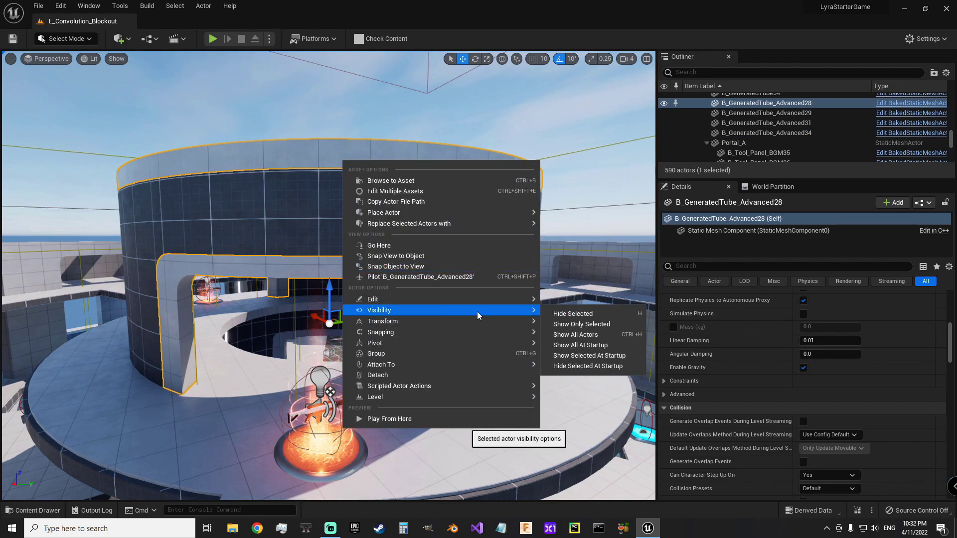
pyautogui.moveTo(510, 312)
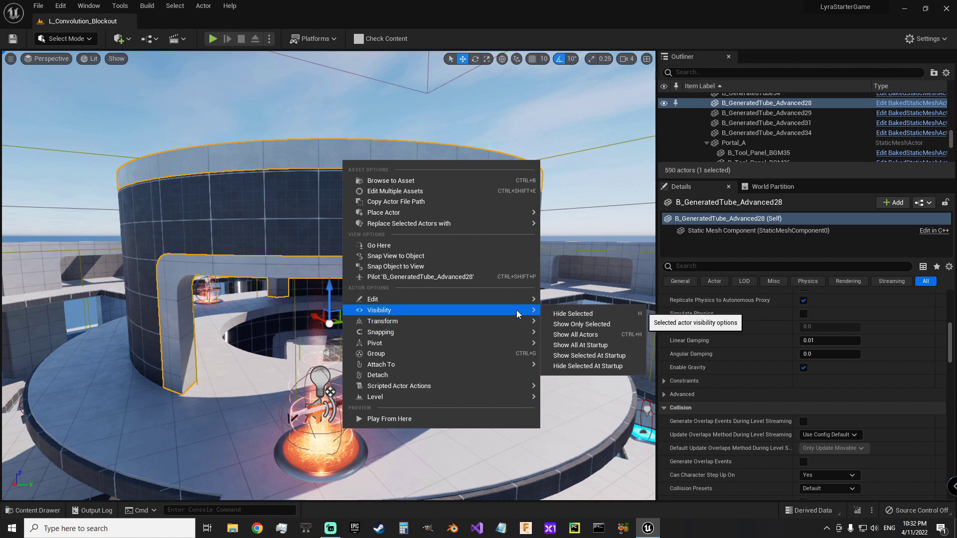
pyautogui.click(560, 313)
# - Convert the dark circular wall B_GeneratedTube_Advanced34 from a baked static mesh back to its editable generated dynamic mesh
pyautogui.click(321, 403)
pyautogui.rightClick(344, 240)
pyautogui.click(399, 211)
pyautogui.rightClick(399, 211)
pyautogui.moveTo(508, 447)
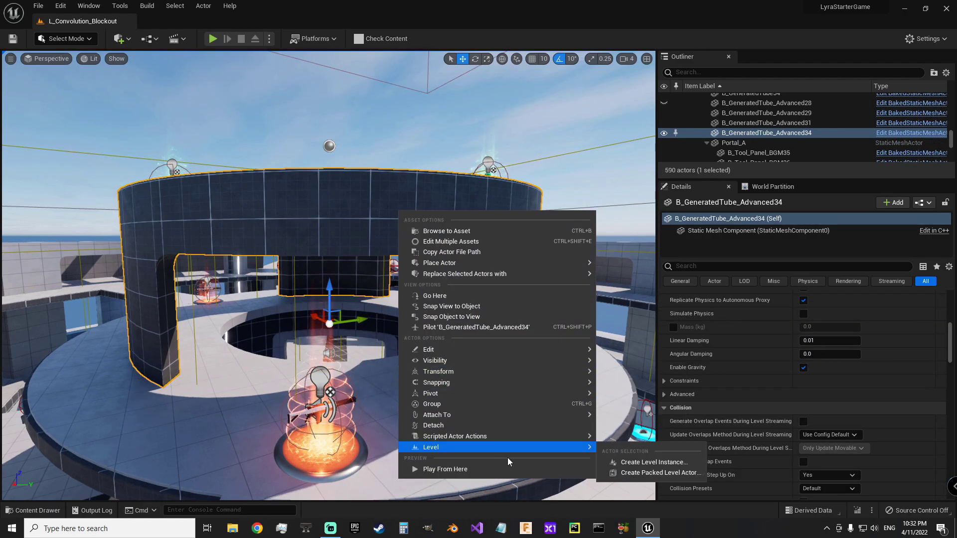
pyautogui.click(643, 438)
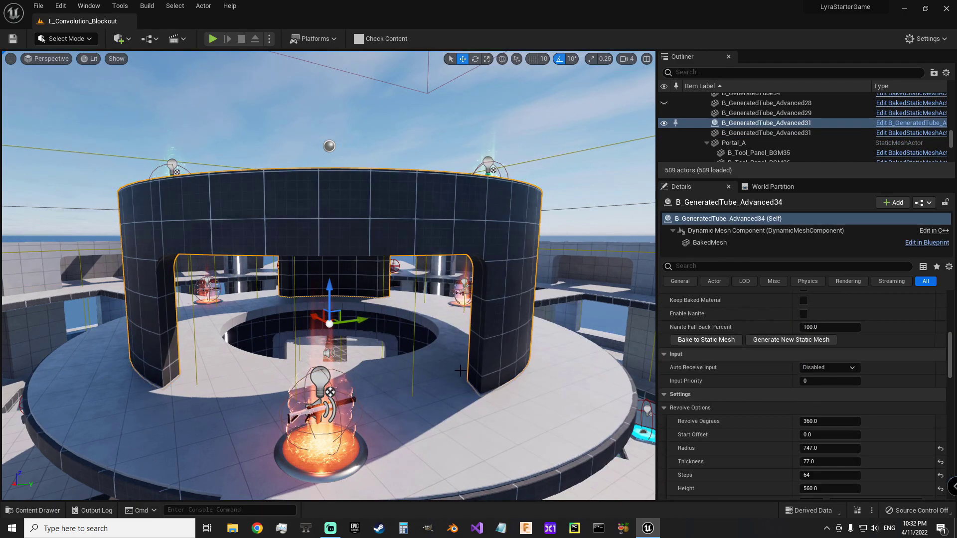
# - Examine the tube's Revolve Options, Repeater and Window settings
pyautogui.moveTo(419, 326)
pyautogui.mouseDown(button='right')
pyautogui.moveTo(349, 327)
pyautogui.moveTo(511, 321)
pyautogui.moveTo(411, 323)
pyautogui.moveTo(430, 321)
pyautogui.moveTo(422, 329)
pyautogui.mouseUp(button='right')
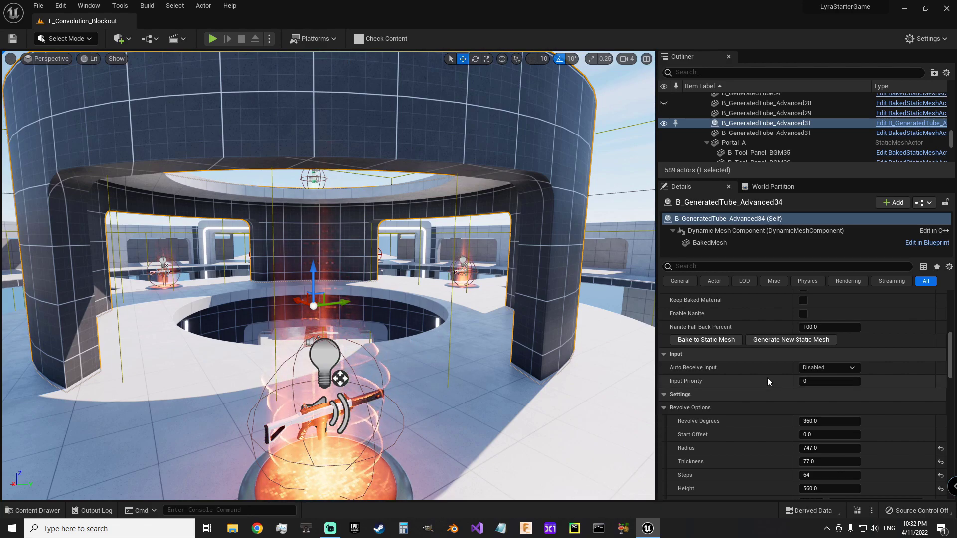
pyautogui.scroll(-4, 716, 434)
pyautogui.scroll(-4, 717, 439)
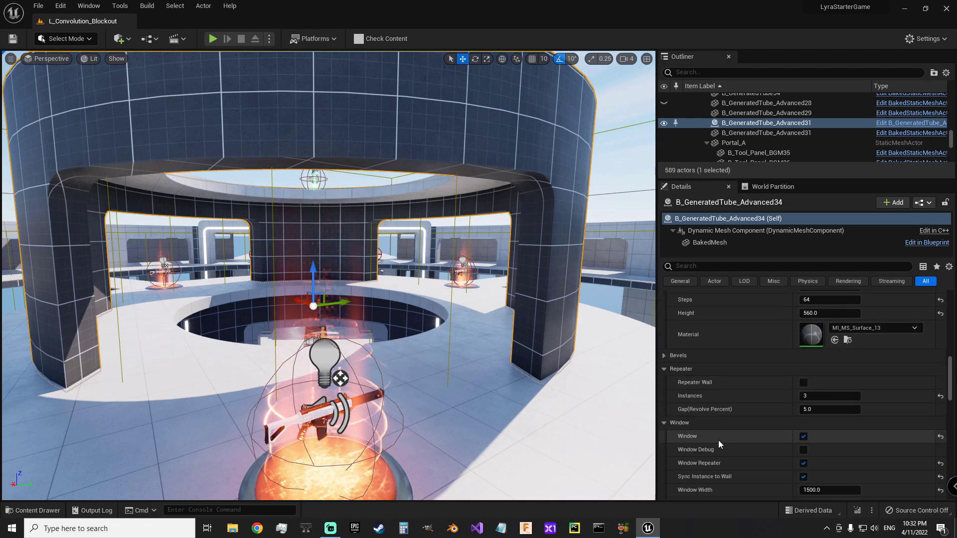
pyautogui.scroll(5, 719, 441)
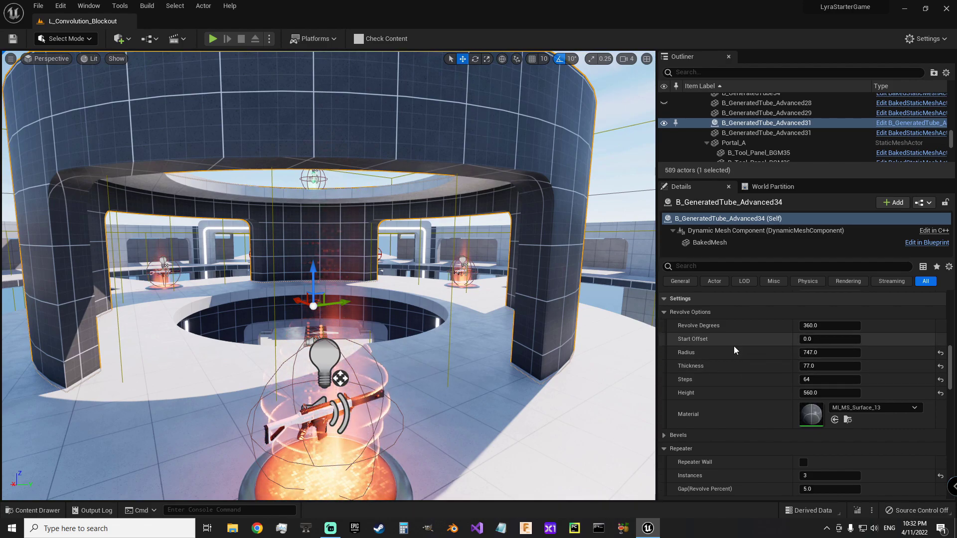
pyautogui.scroll(-1, 735, 407)
pyautogui.scroll(1, 735, 407)
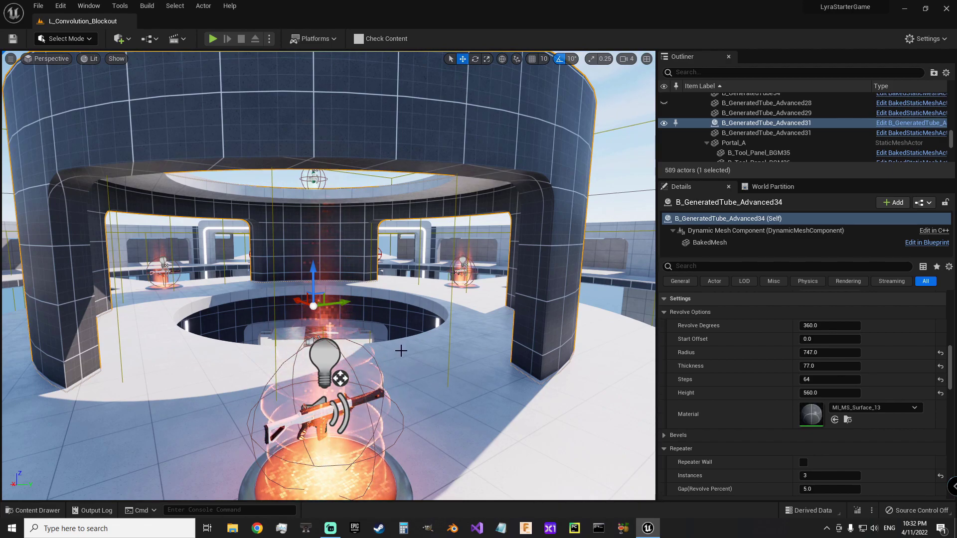
pyautogui.scroll(-4, 773, 406)
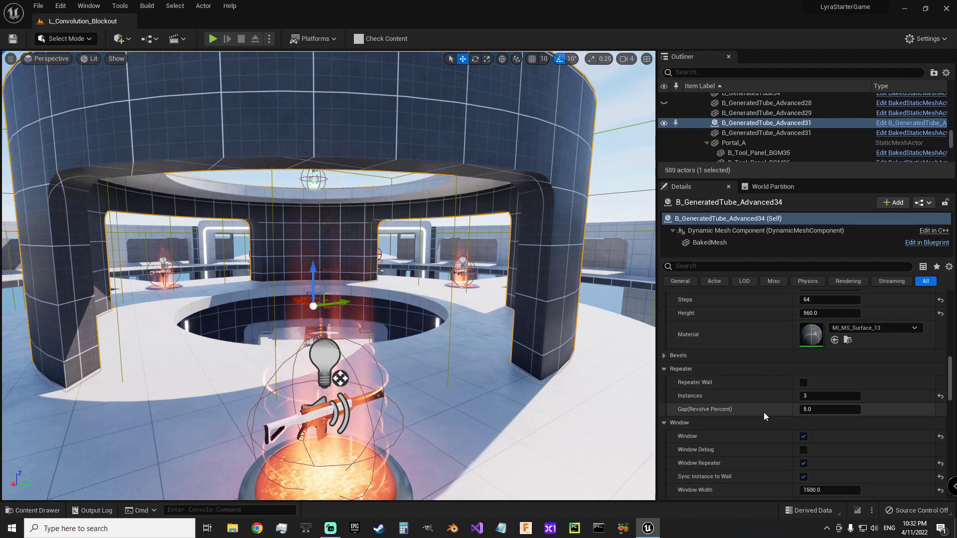
pyautogui.scroll(-1, 763, 415)
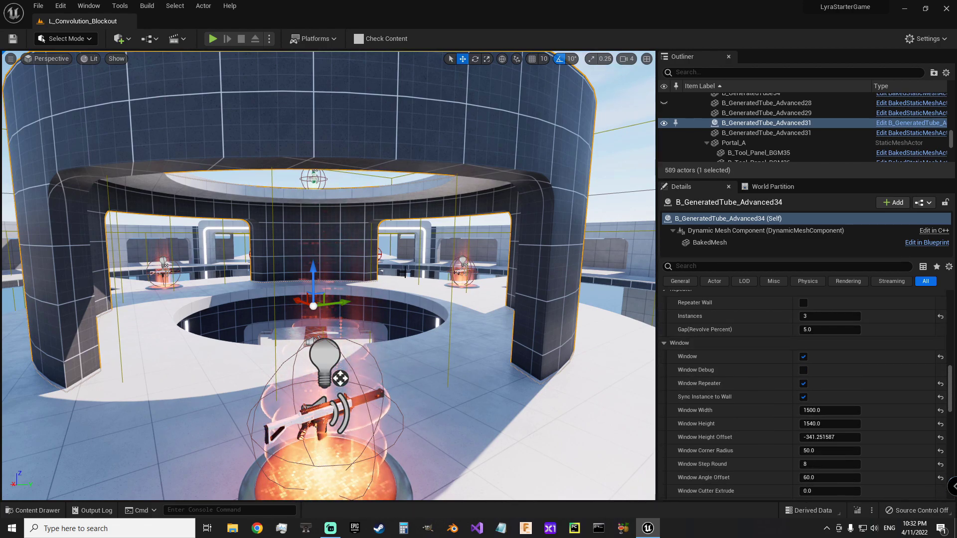
# - Switch the tube's Window and Window Repeater options off and back on to compare their effect
pyautogui.click(804, 357)
pyautogui.click(803, 356)
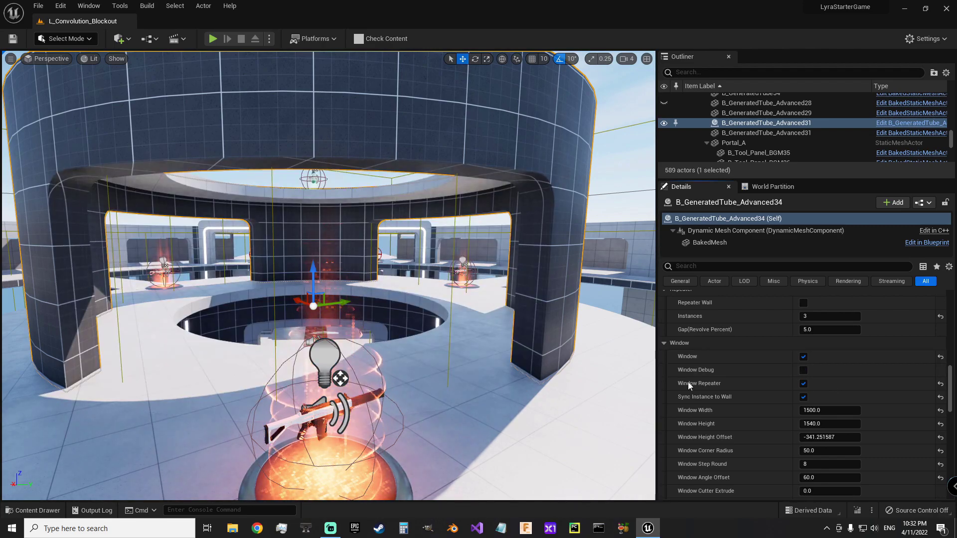
pyautogui.click(803, 384)
pyautogui.click(803, 384)
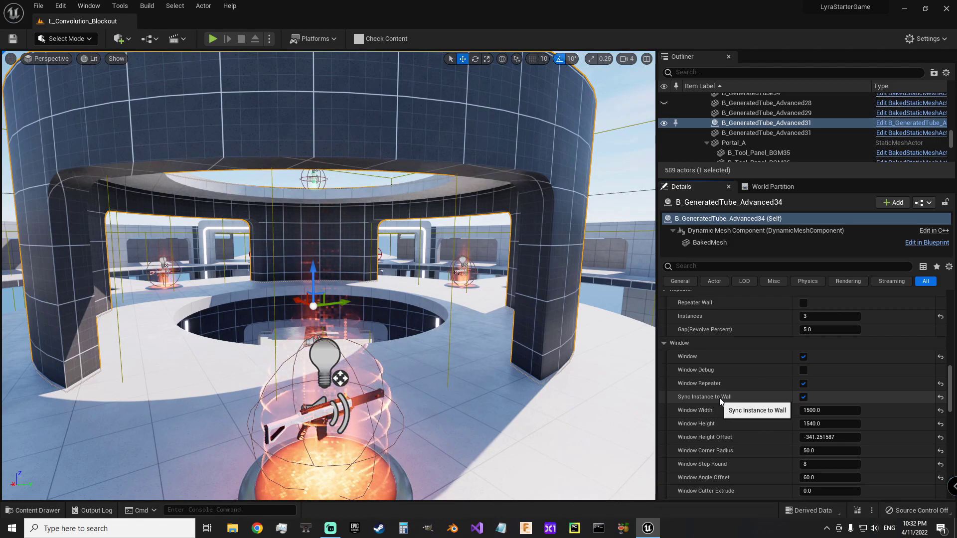
# - Review the window instance settings and switch Sync Instance to Wall off and back on
pyautogui.scroll(1, 722, 408)
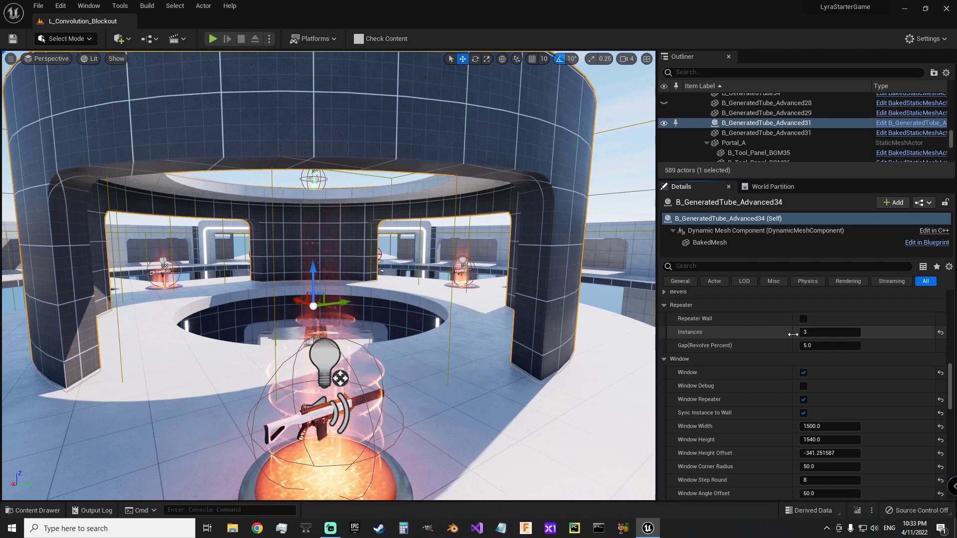
pyautogui.scroll(-3, 719, 417)
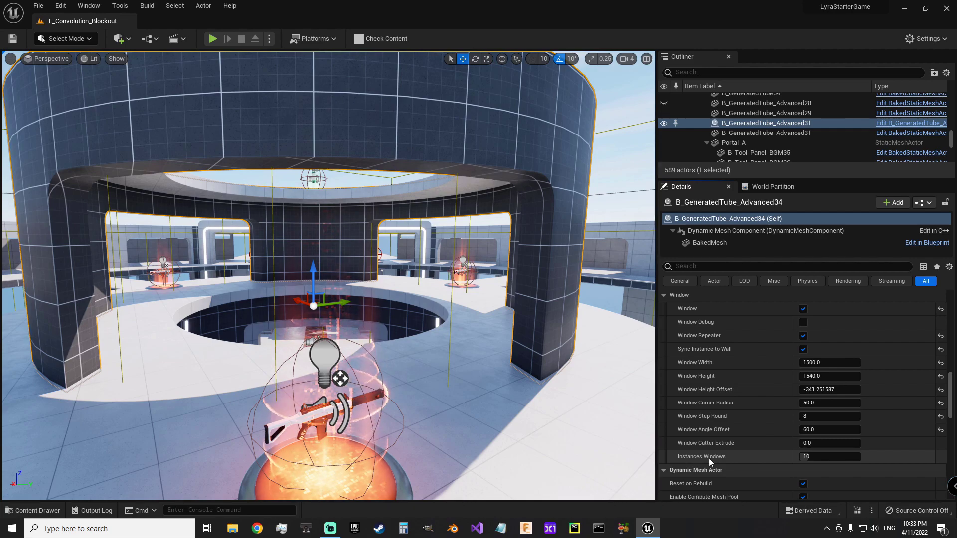
pyautogui.scroll(1, 729, 457)
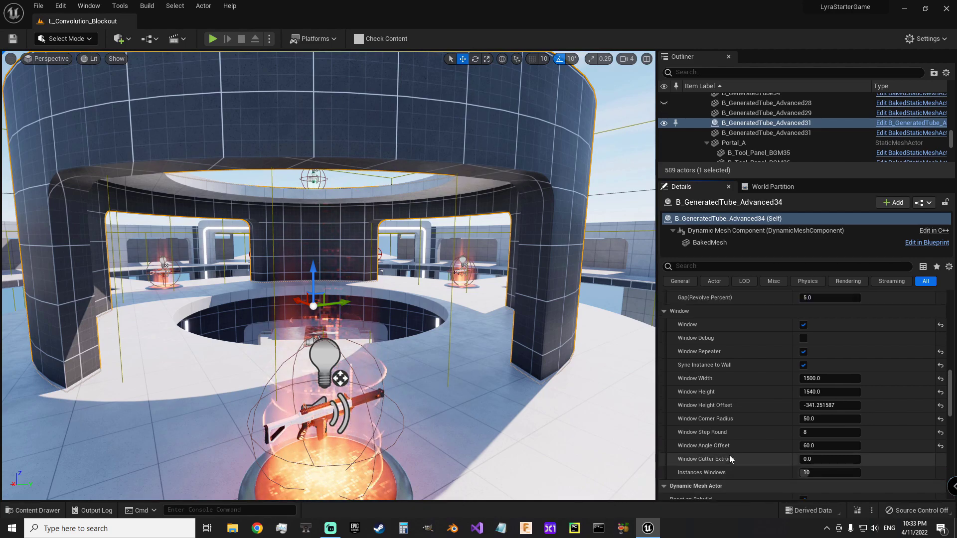
pyautogui.click(803, 365)
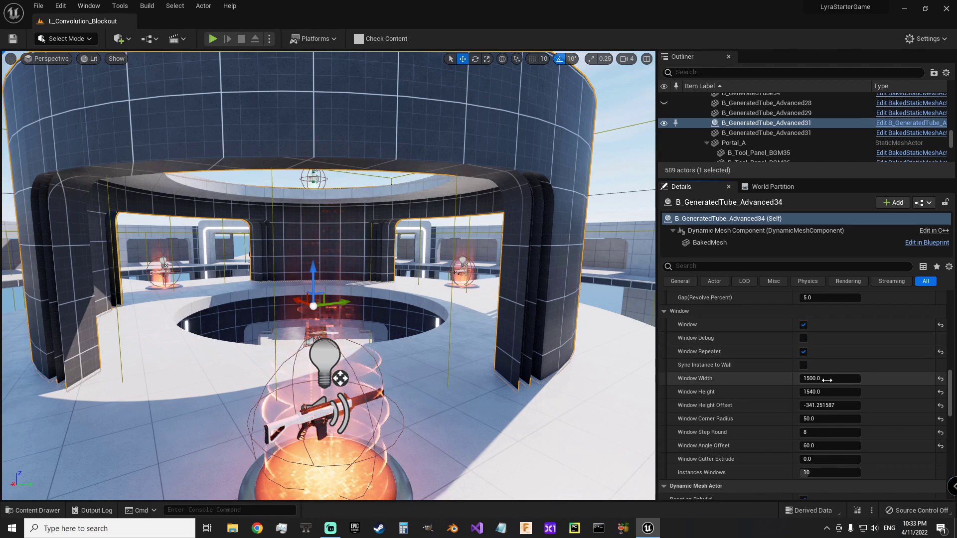
pyautogui.click(803, 366)
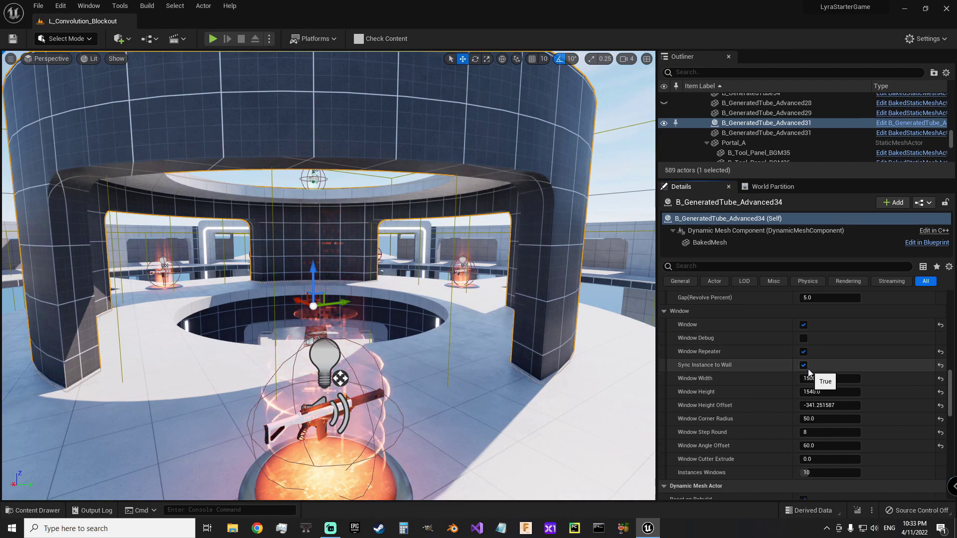
# - Set the tube's repeater Instances to 5
pyautogui.scroll(1, 763, 363)
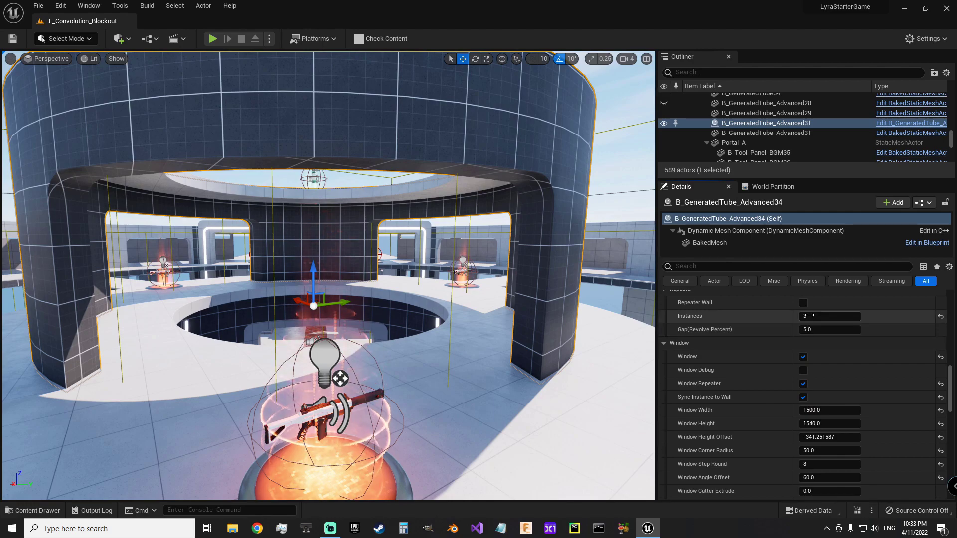
pyautogui.click(812, 316)
pyautogui.press('Return')
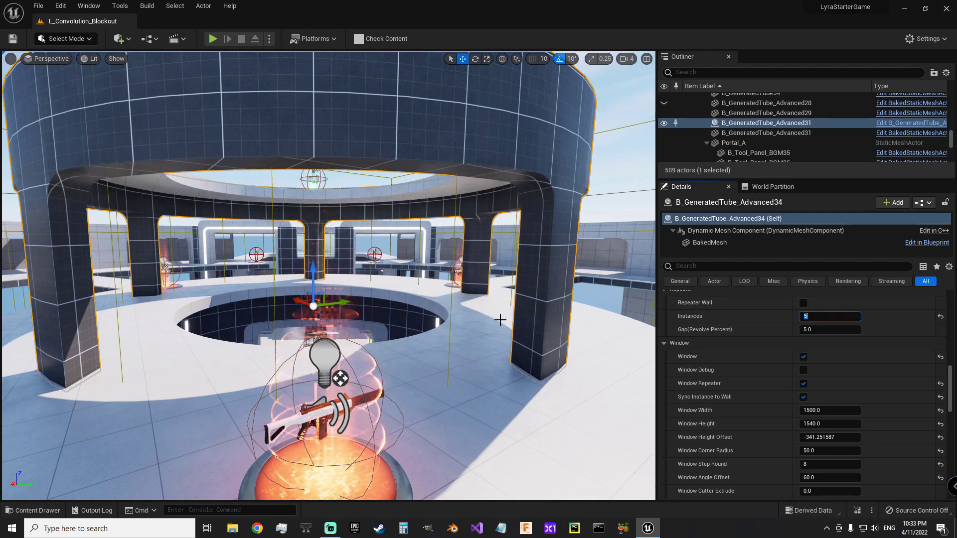
# - Enable Repeater Wall on the tube and raise its Gap (Revolve Percent) to about 45.56
pyautogui.scroll(1, 677, 353)
pyautogui.scroll(-3, 516, 295)
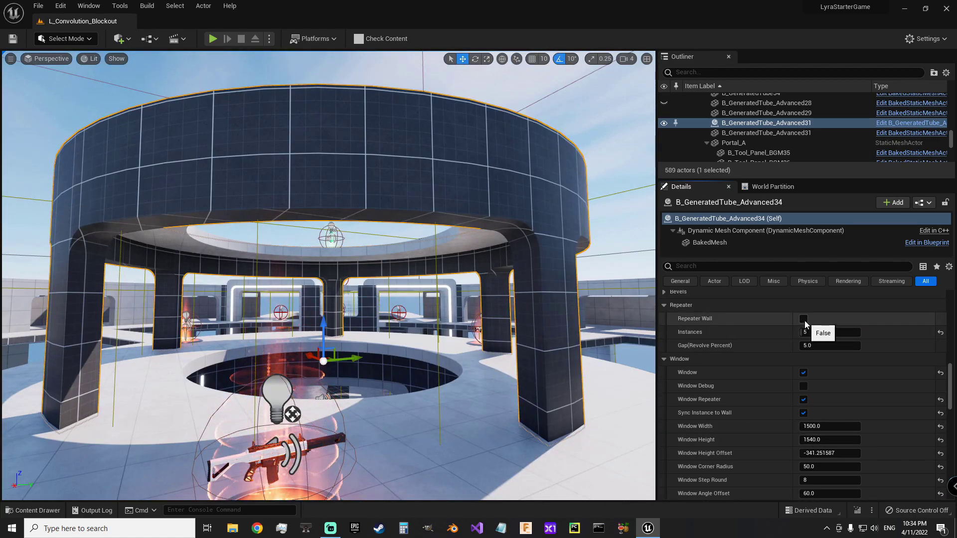
pyautogui.click(804, 319)
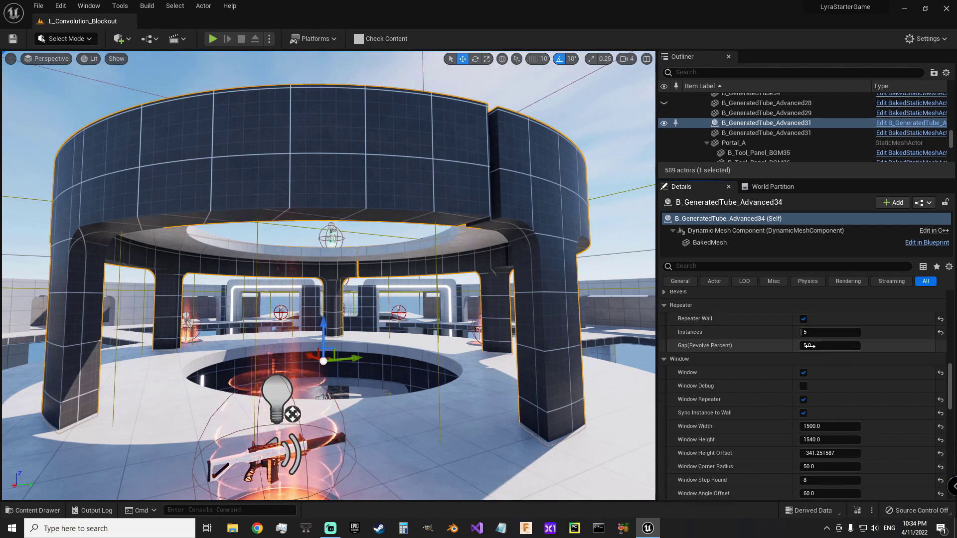
pyautogui.moveTo(830, 345); pyautogui.dragTo(900, 346)
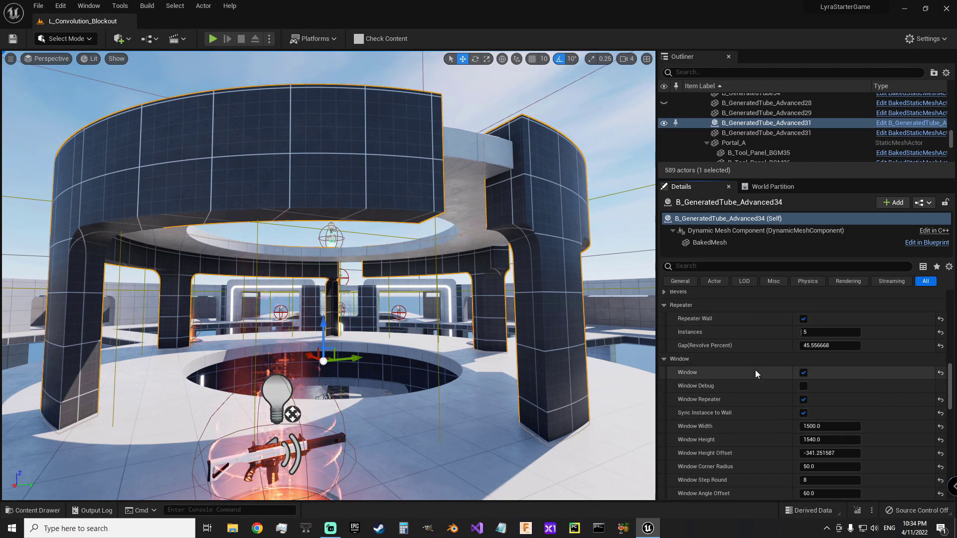
# - Lower the Window Angle Offset to about 40.12 to rotate the openings around the tube
pyautogui.scroll(-1, 752, 406)
pyautogui.scroll(-3, 751, 400)
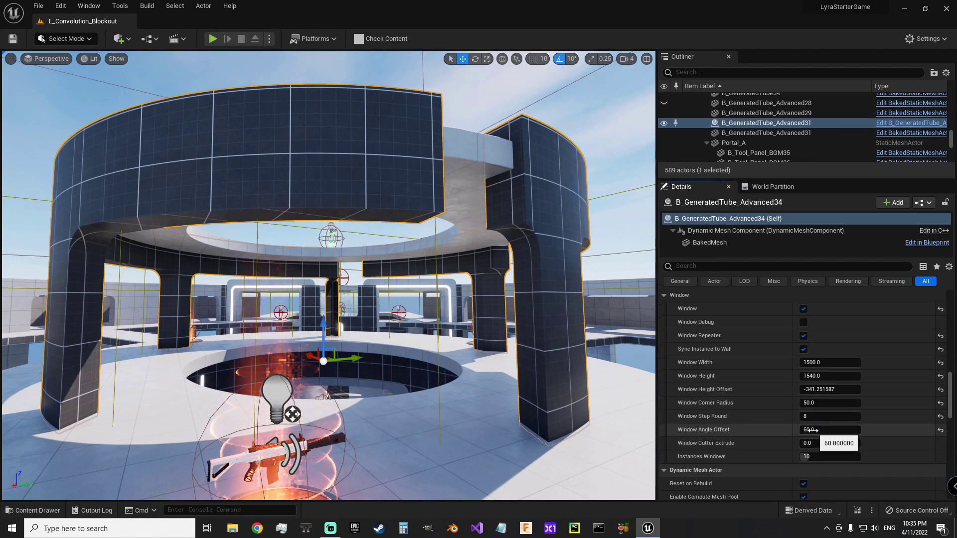
pyautogui.moveTo(813, 429); pyautogui.dragTo(784, 430)
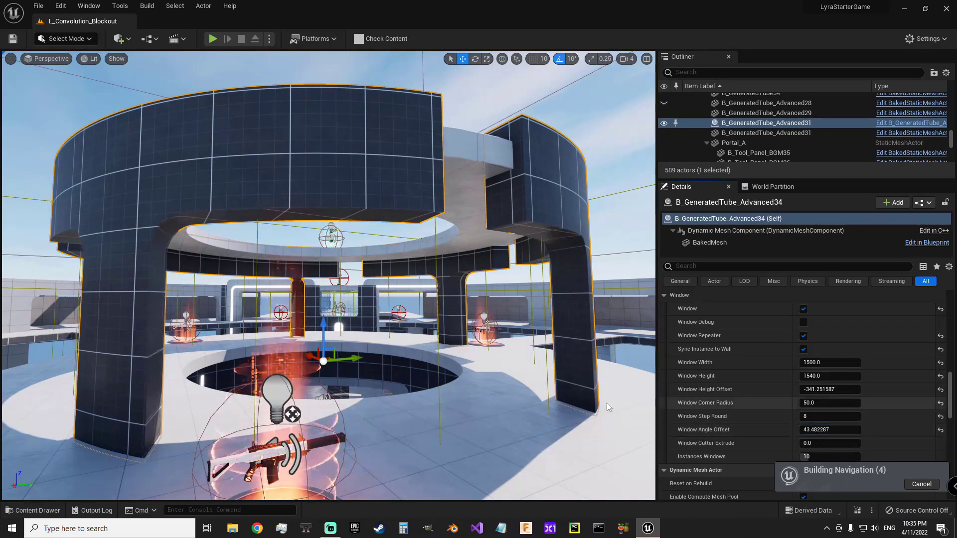
pyautogui.moveTo(498, 319); pyautogui.dragTo(478, 319, button='right')
pyautogui.moveTo(553, 357)
pyautogui.mouseDown(button='right')
pyautogui.moveTo(623, 358)
pyautogui.moveTo(554, 358)
pyautogui.mouseUp(button='right')
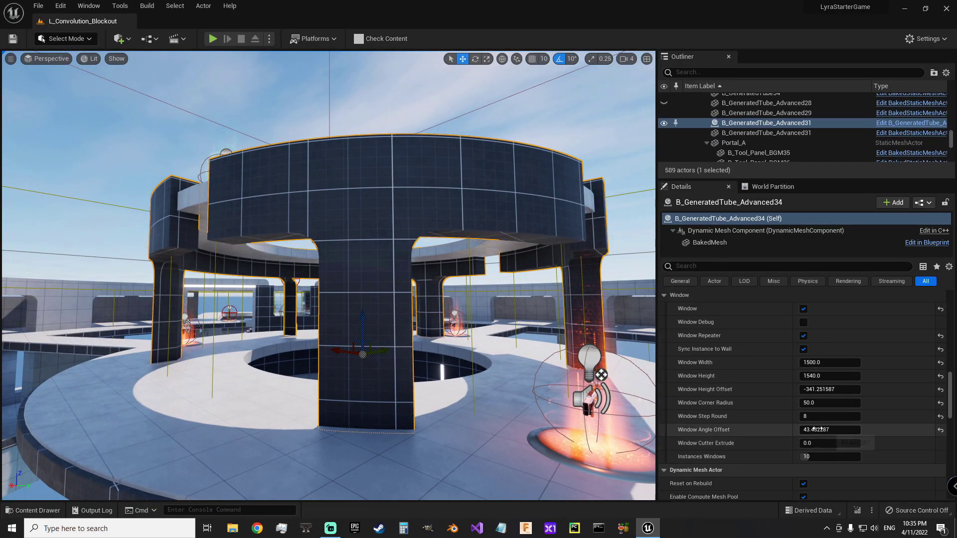
pyautogui.moveTo(816, 430); pyautogui.dragTo(806, 430)
pyautogui.moveTo(327, 276); pyautogui.dragTo(294, 272, button='right')
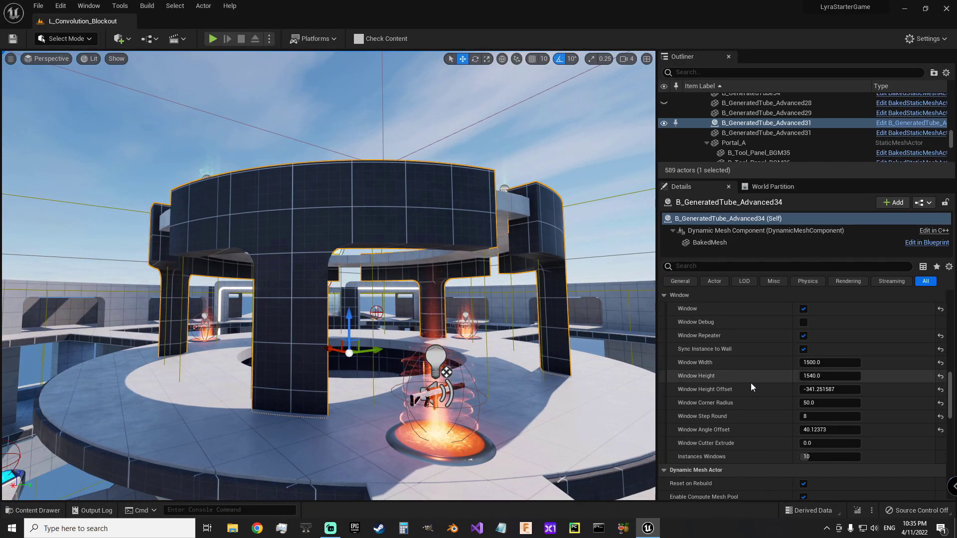
# - Widen the Gap (Revolve Percent) between the repeated wall segments to about 93.02
pyautogui.scroll(3, 737, 378)
pyautogui.moveTo(817, 345); pyautogui.dragTo(869, 346)
pyautogui.moveTo(522, 340); pyautogui.dragTo(588, 340, button='right')
pyautogui.moveTo(294, 282); pyautogui.dragTo(292, 281, button='right')
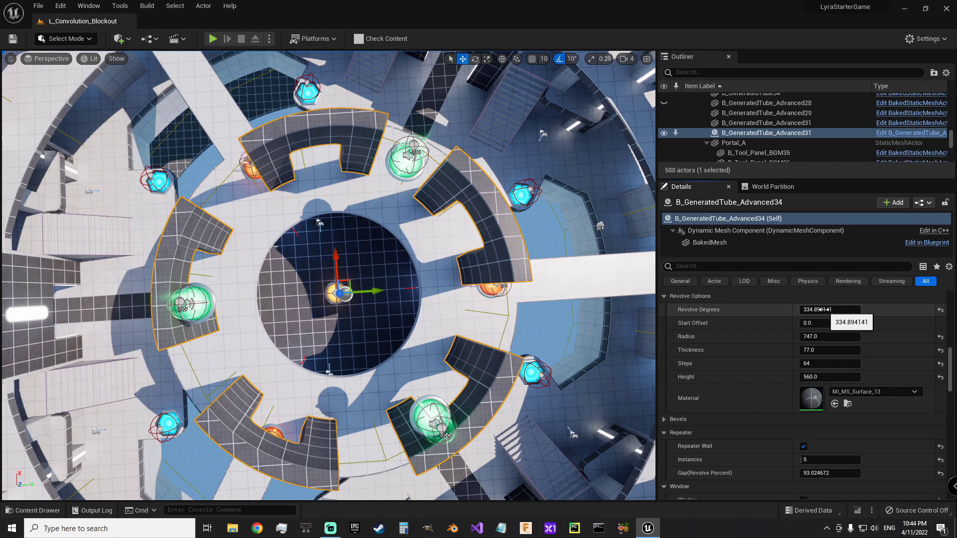
# - Set the tube's Revolve Degrees to 360
pyautogui.scroll(-4, 684, 358)
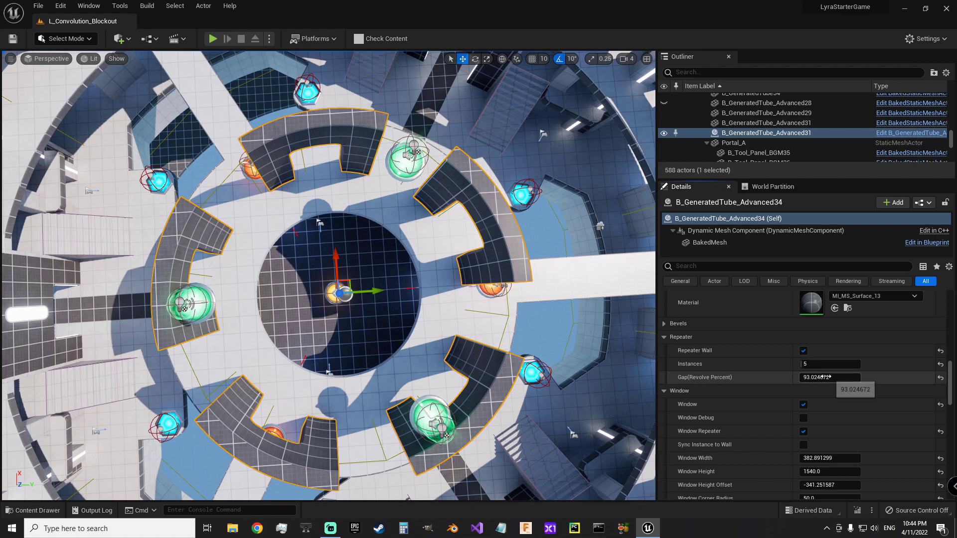
pyautogui.scroll(3, 761, 371)
pyautogui.scroll(1, 761, 371)
pyautogui.click(816, 325)
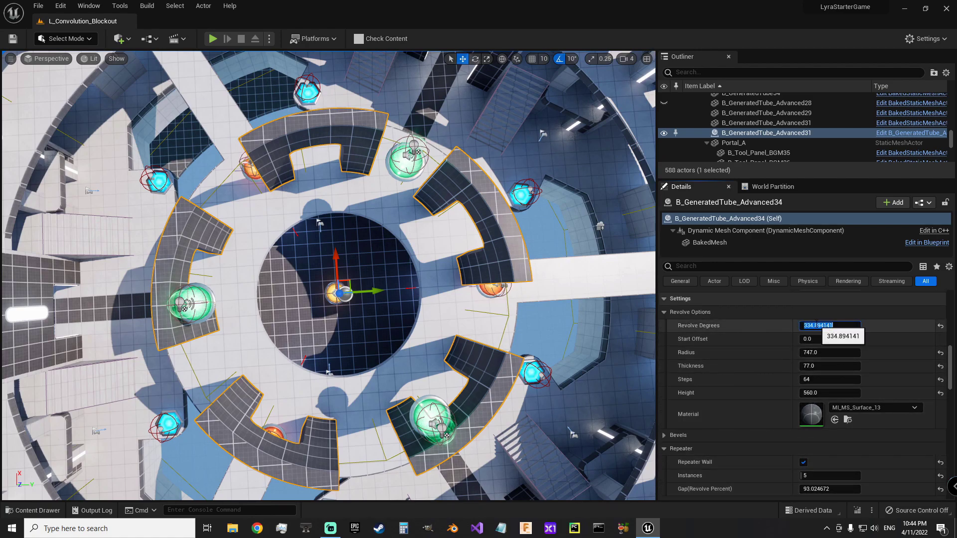
pyautogui.write('360')
pyautogui.press('Return')
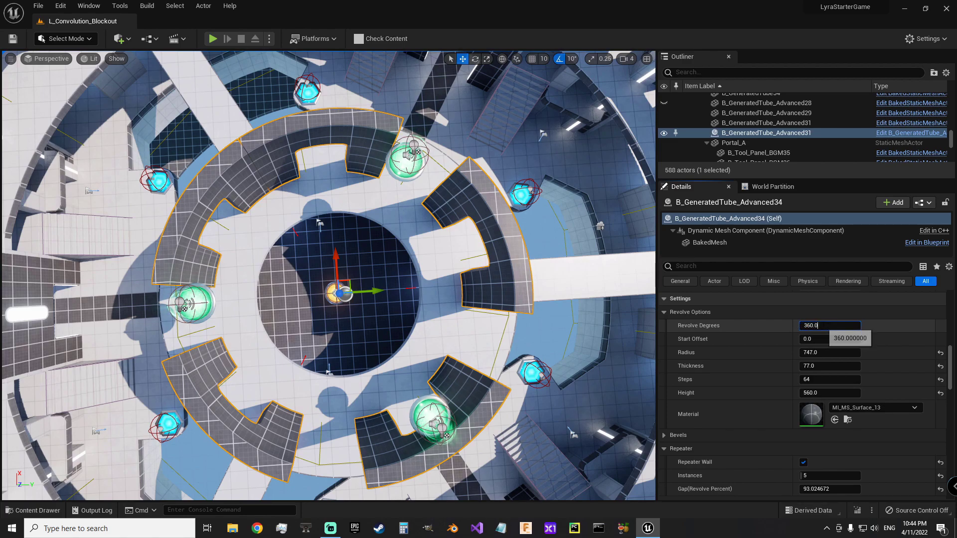
# - Lower the tube's Revolve Degrees to about 342.80 to space the five wall segments around the ring
pyautogui.moveTo(801, 325)
pyautogui.mouseDown()
pyautogui.moveTo(777, 325)
pyautogui.moveTo(810, 326)
pyautogui.mouseUp()
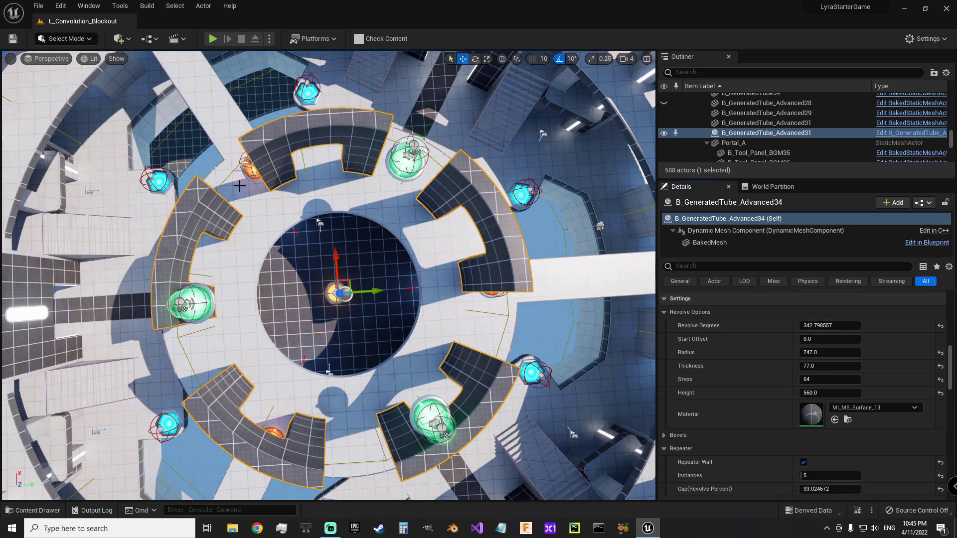
pyautogui.moveTo(448, 279); pyautogui.dragTo(448, 210, button='right')
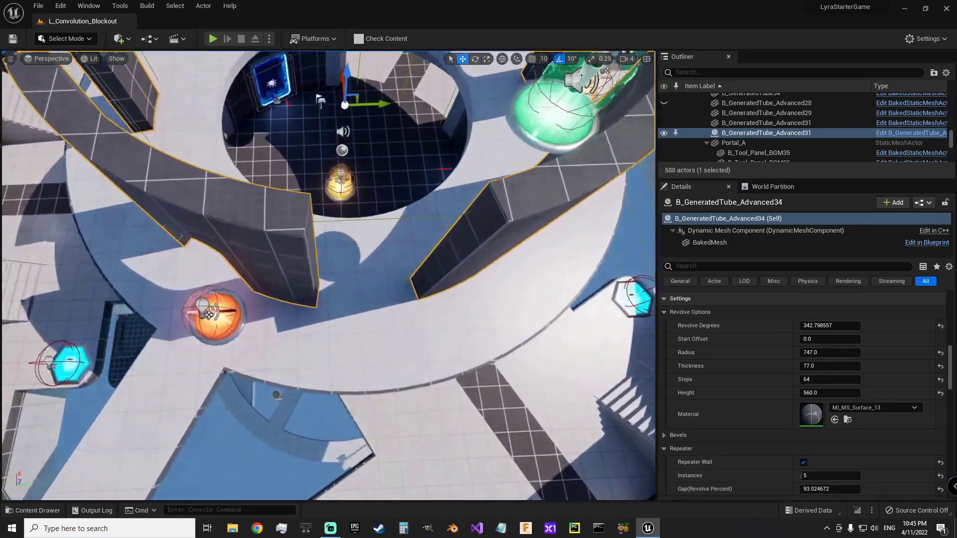
pyautogui.moveTo(410, 264); pyautogui.dragTo(426, 232, button='right')
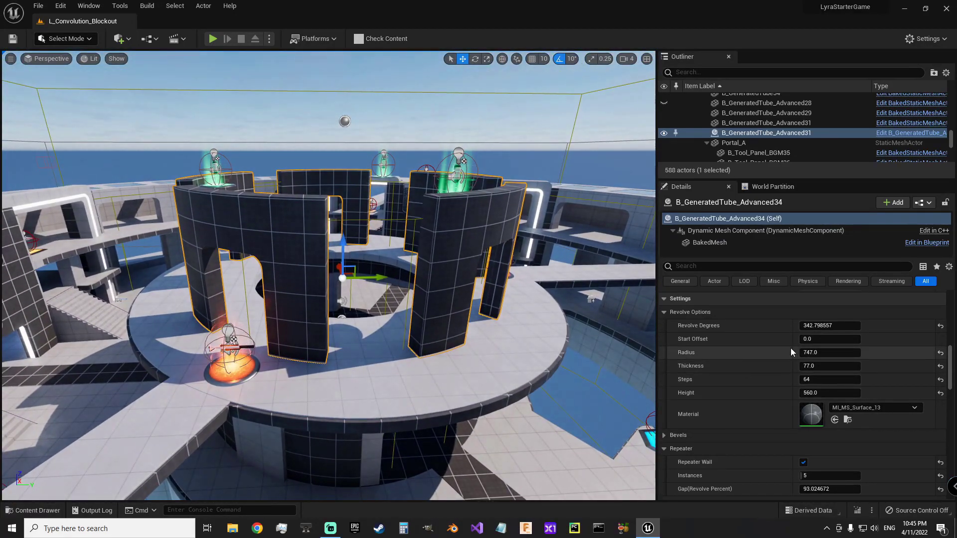
pyautogui.scroll(-10, 751, 426)
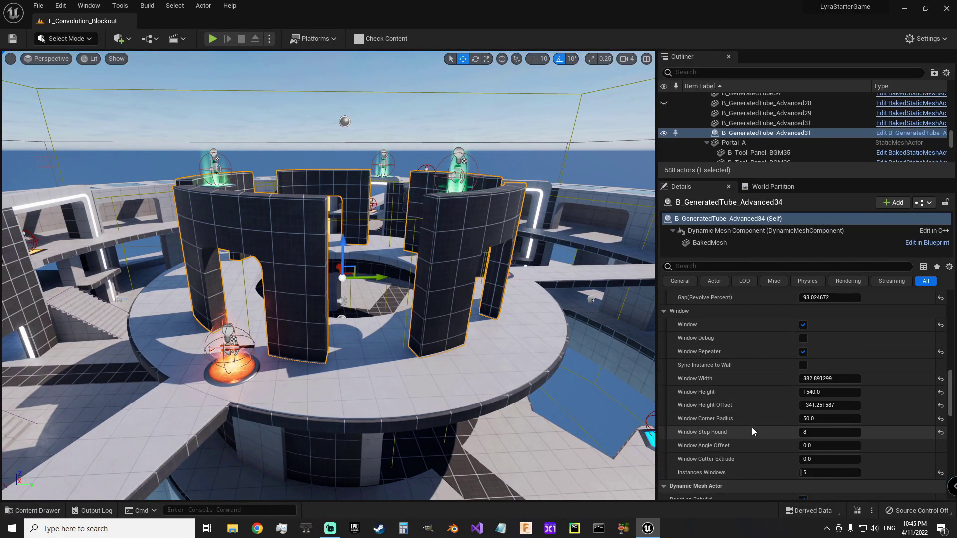